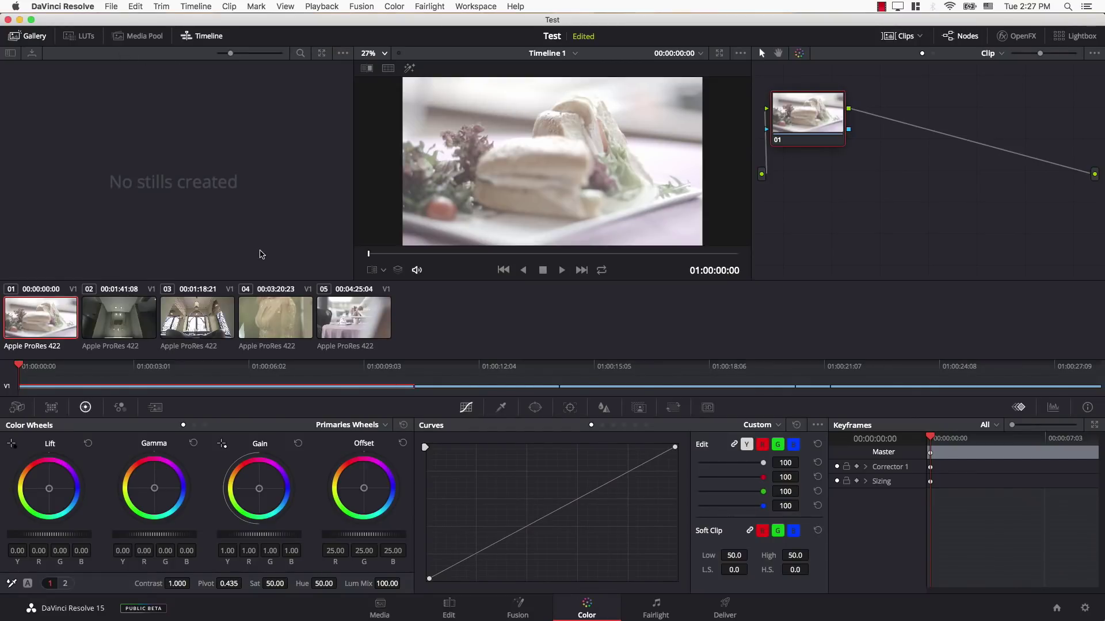
Step: Browse the LUT library, collapse the VIVD PRO folder, and preview the DJI and Film Looks LUTs on the first clip
{"action": "left_click", "coordinate": [78, 35]}
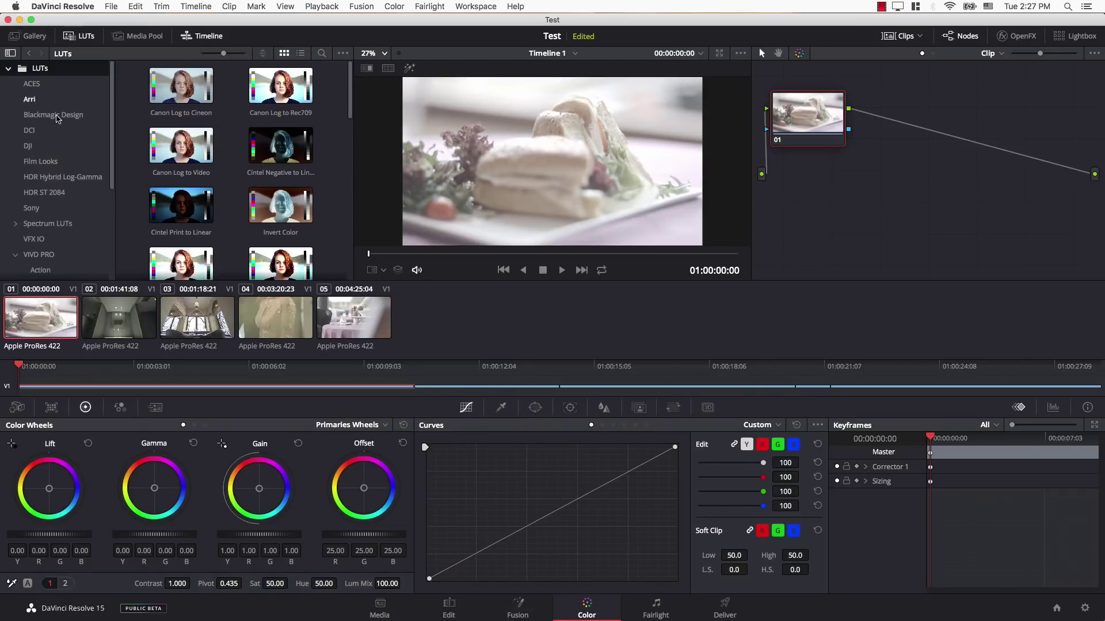
{"action": "scroll", "coordinate": [58, 183], "scroll_direction": "down", "scroll_amount": 3}
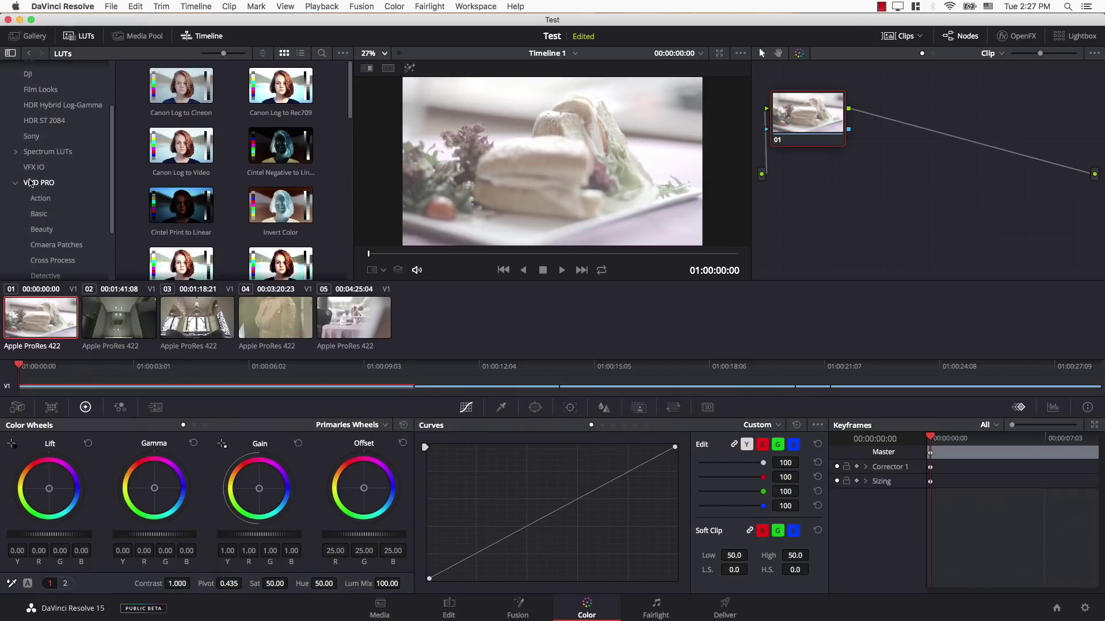
{"action": "left_click", "coordinate": [19, 185]}
{"action": "left_click", "coordinate": [16, 184]}
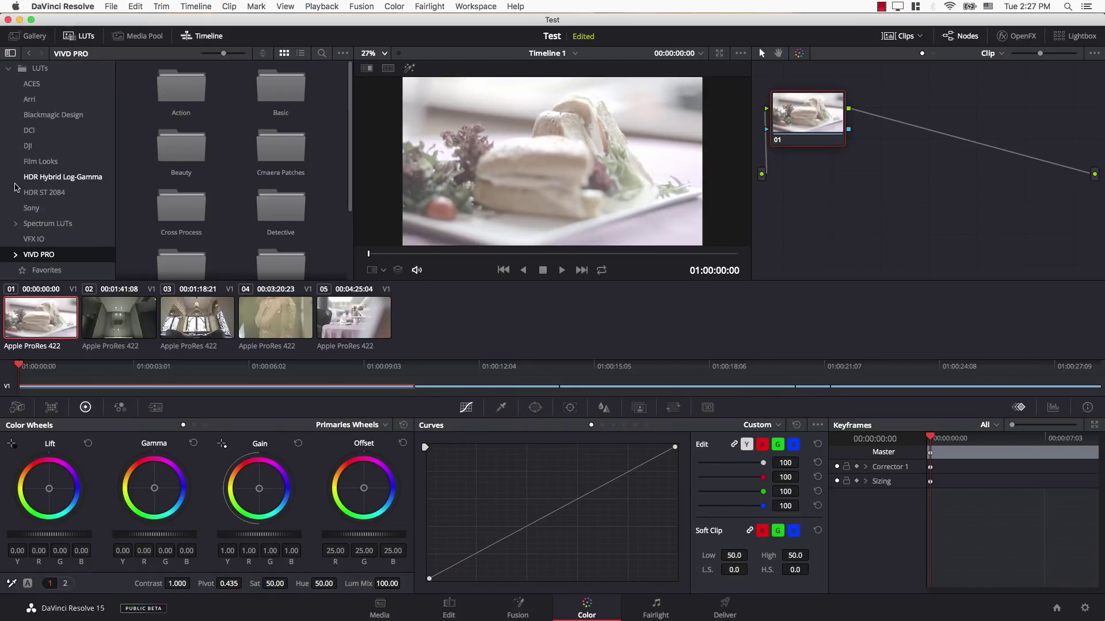
{"action": "left_click", "coordinate": [78, 146]}
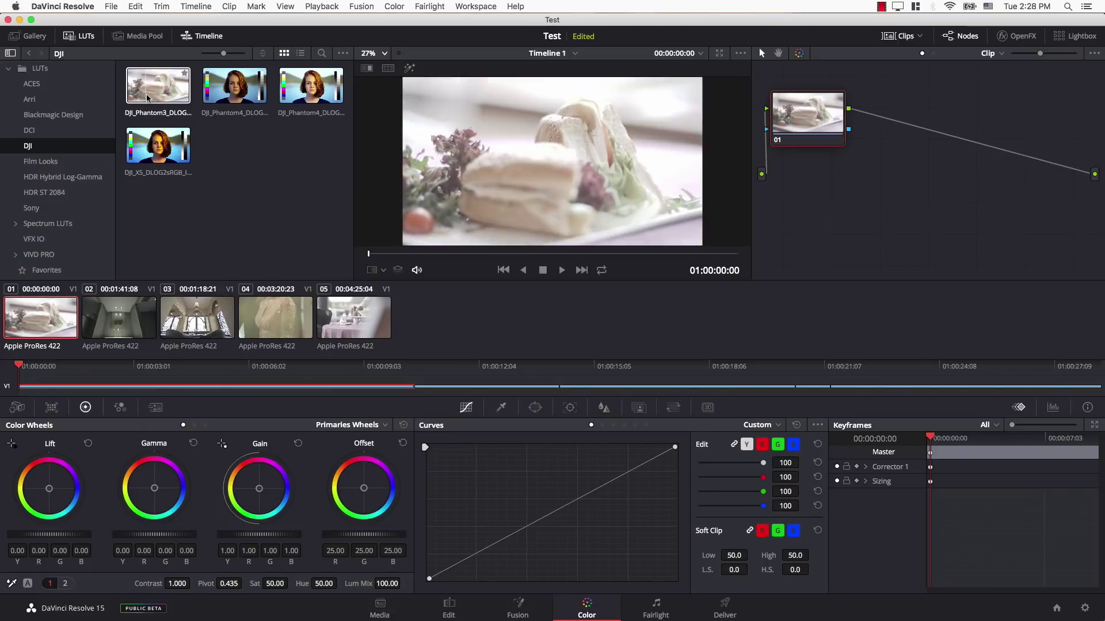
{"action": "left_click", "coordinate": [40, 161]}
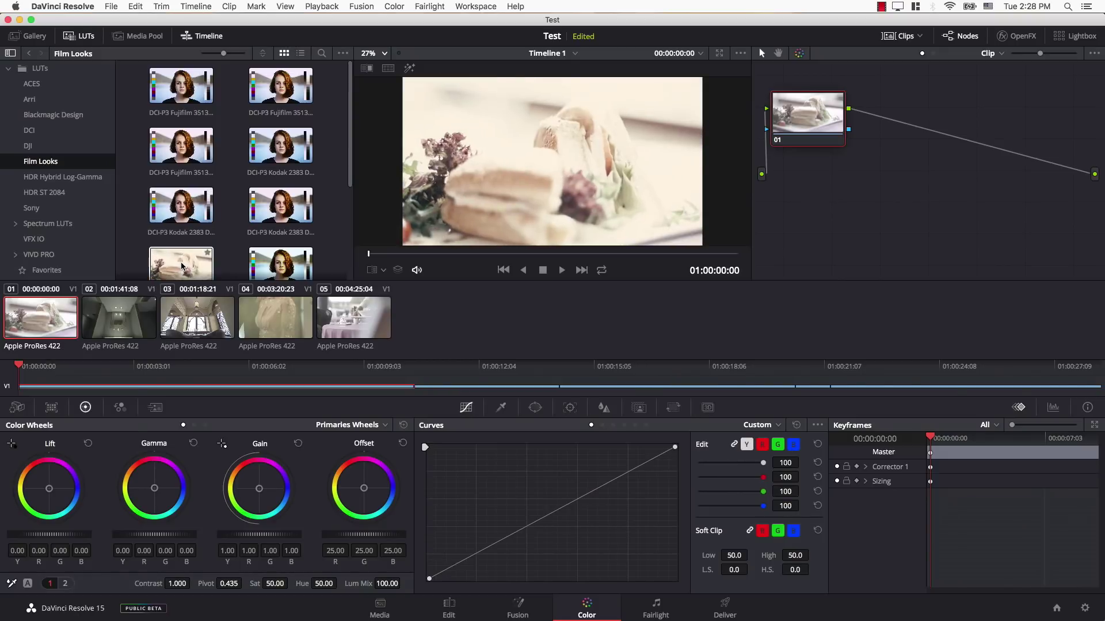
{"action": "left_click", "coordinate": [27, 145]}
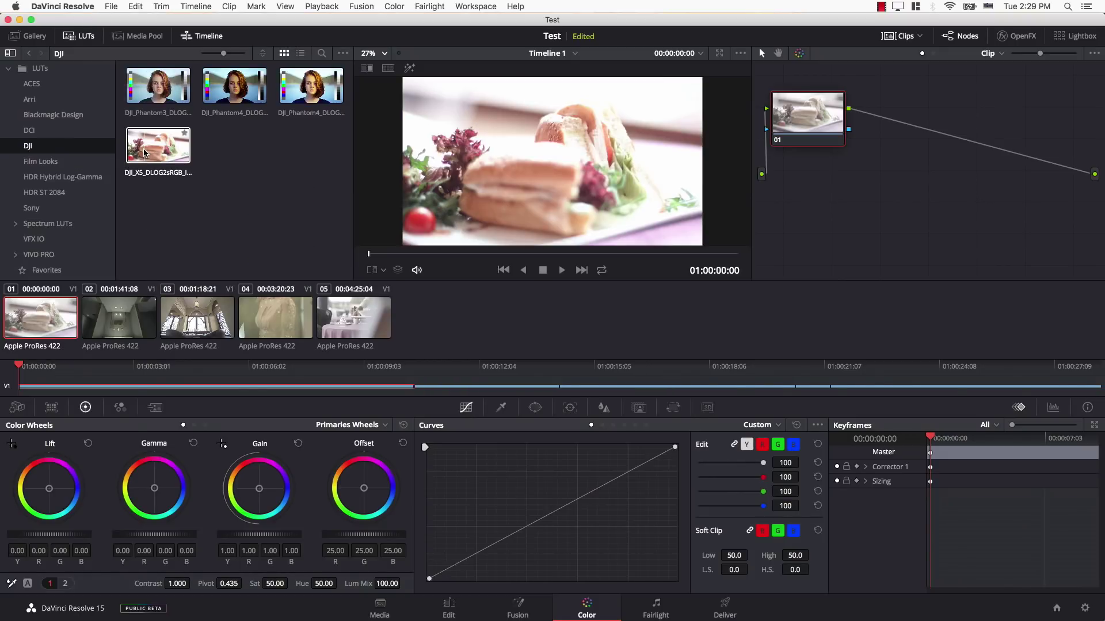
Step: Try applying the DJI_X5_DLOG2sRGB LUT to the first clip through the viewer image and node 01
{"action": "left_click", "coordinate": [144, 153]}
{"action": "left_click_drag", "start_coordinate": [144, 153], "coordinate": [490, 206]}
{"action": "left_click_drag", "start_coordinate": [723, 167], "coordinate": [808, 128]}
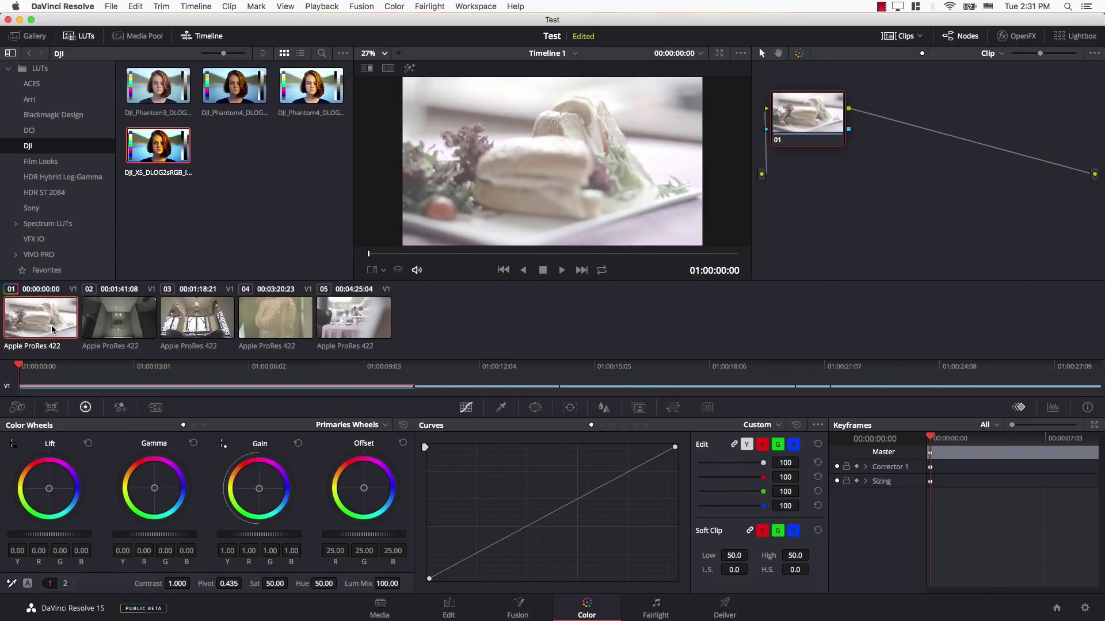
Step: Grade the first clip with lift -0.14, gamma 0.05, gain 0.99 and saturation 100
{"action": "left_click", "coordinate": [355, 315]}
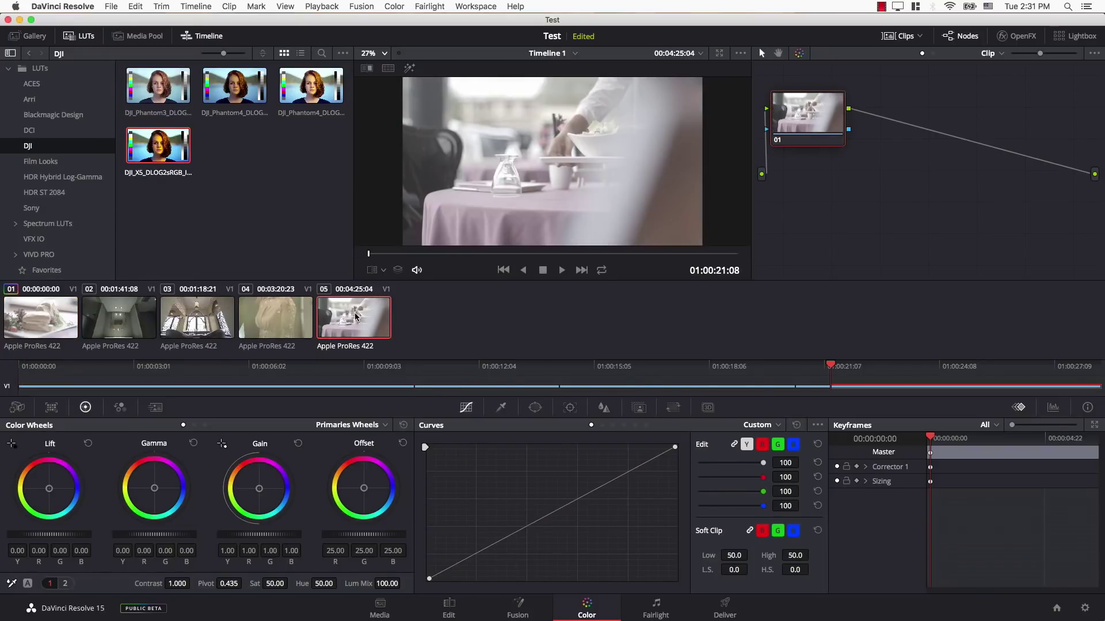
{"action": "left_click", "coordinate": [39, 304]}
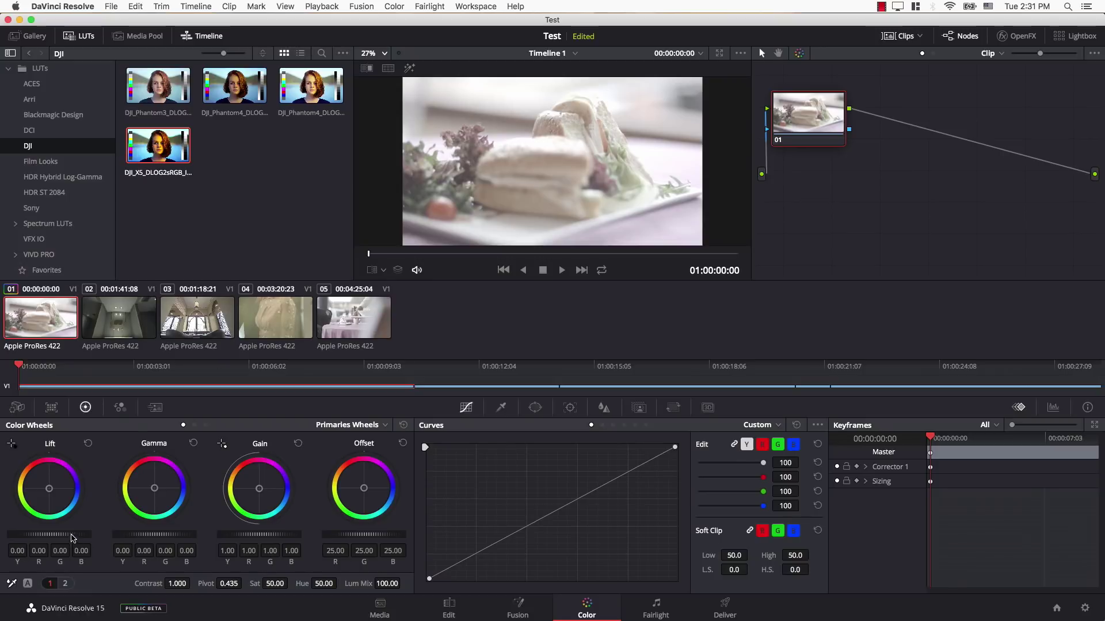
{"action": "key", "text": "super+shift+z"}
{"action": "key", "text": "super+shift+z"}
{"action": "key", "text": "super+shift+z"}
{"action": "key", "text": "super+shift+z"}
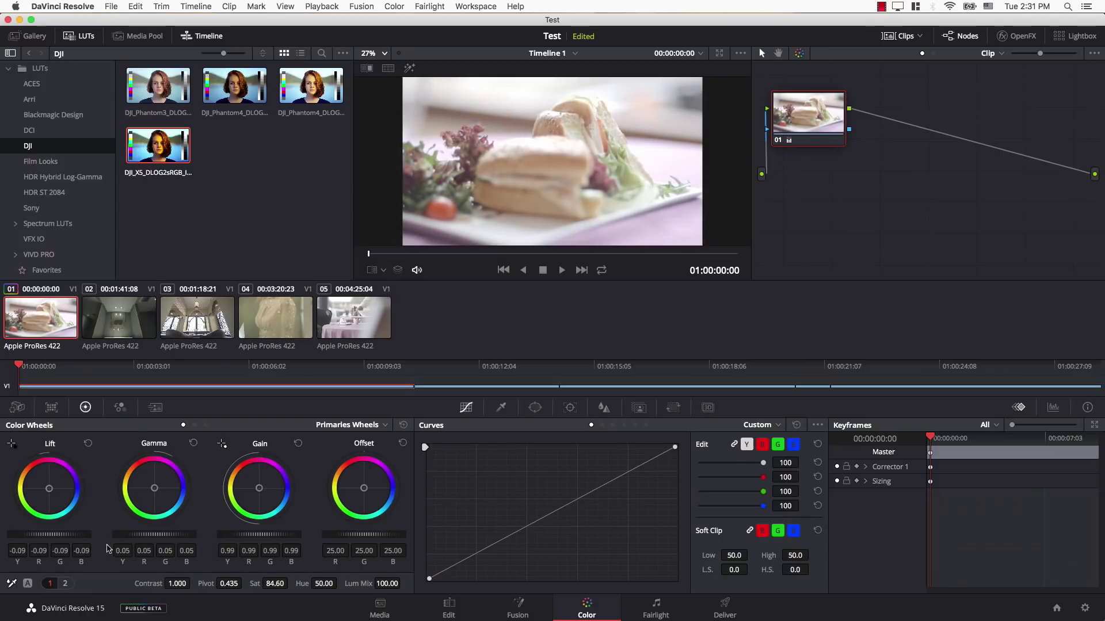
{"action": "key", "text": "super+shift+z"}
{"action": "left_click_drag", "start_coordinate": [275, 583], "coordinate": [274, 584]}
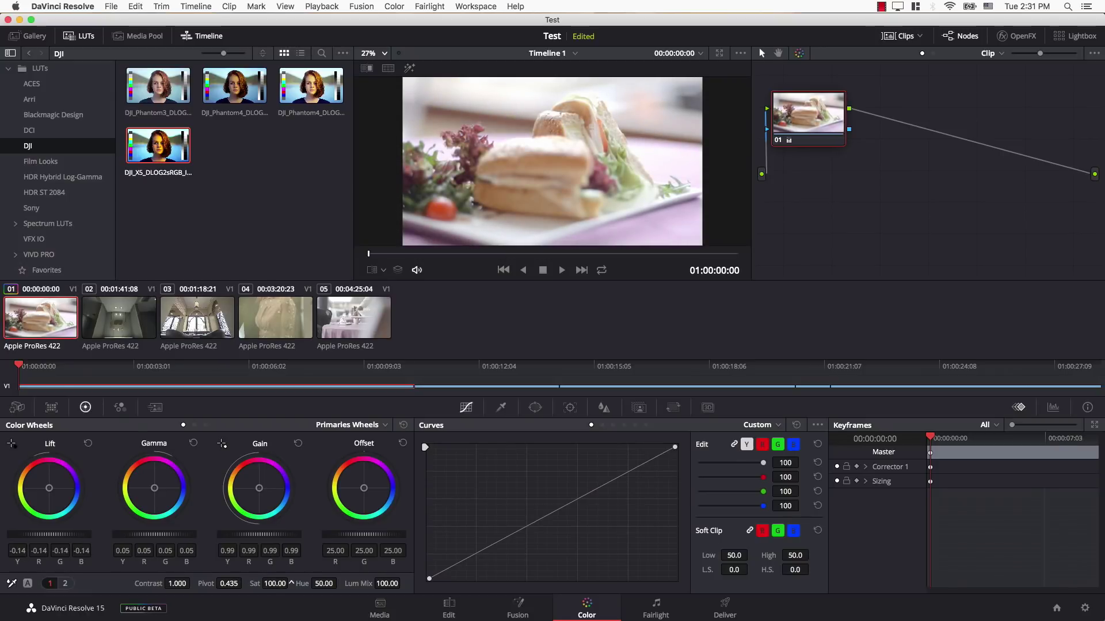
Step: Grade clip 05 with lift -0.07, gamma -0.06 and saturation 100
{"action": "left_click", "coordinate": [385, 310]}
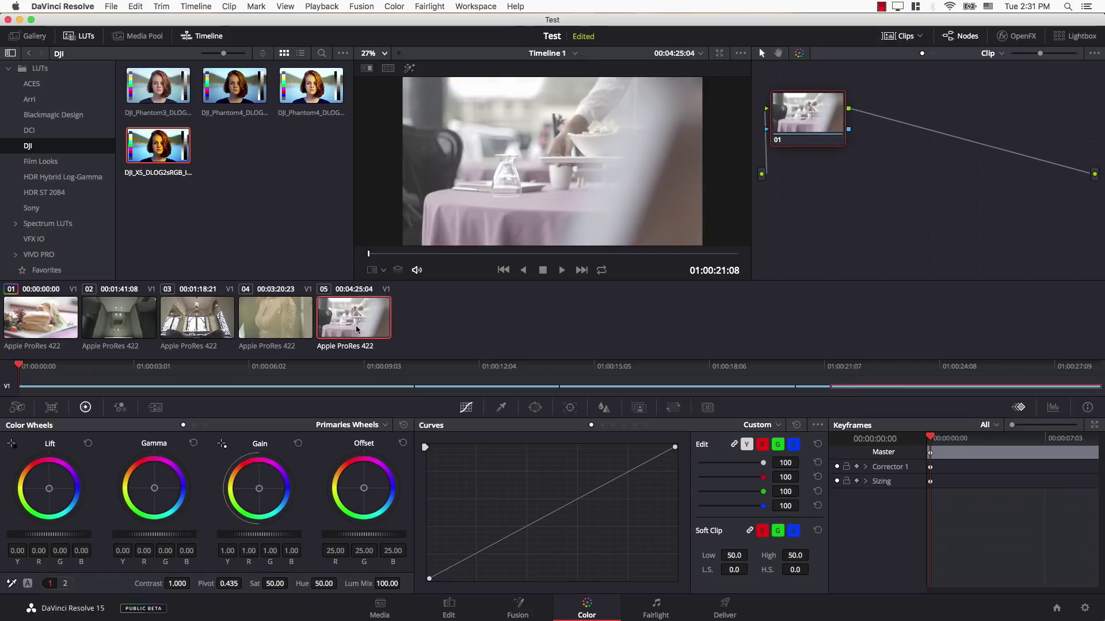
{"action": "left_click_drag", "start_coordinate": [274, 583], "coordinate": [291, 583]}
{"action": "left_click_drag", "start_coordinate": [97, 536], "coordinate": [78, 536]}
{"action": "left_click_drag", "start_coordinate": [159, 532], "coordinate": [185, 539]}
{"action": "key", "text": "Home"}
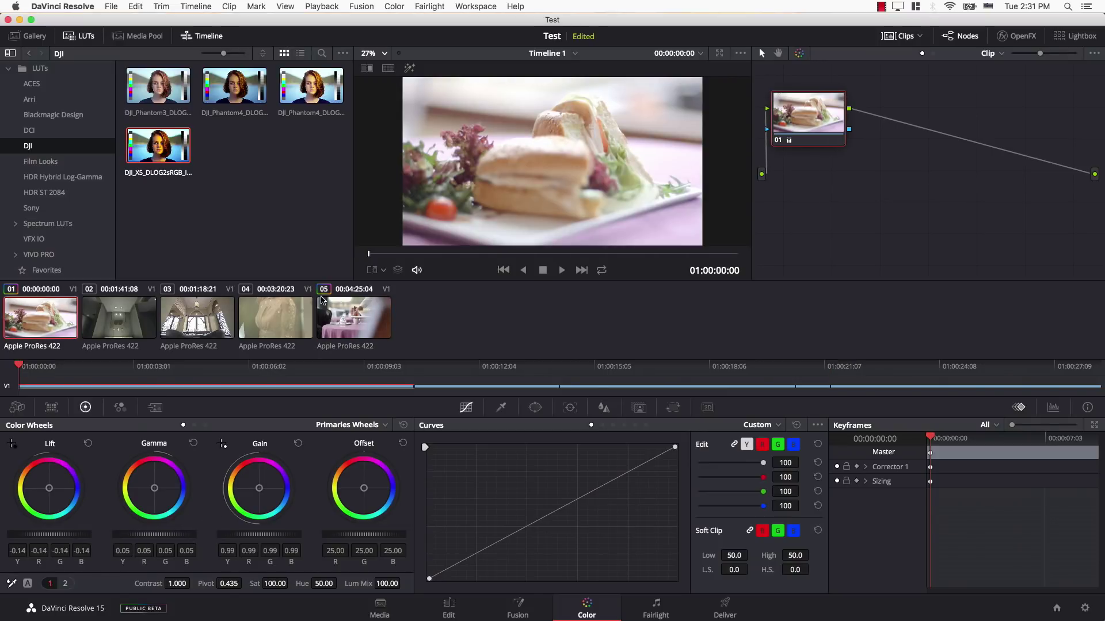
Step: Add a serial node to clip 05 and flatten its blue curve by lowering the white point and raising the black point
{"action": "left_click", "coordinate": [356, 321]}
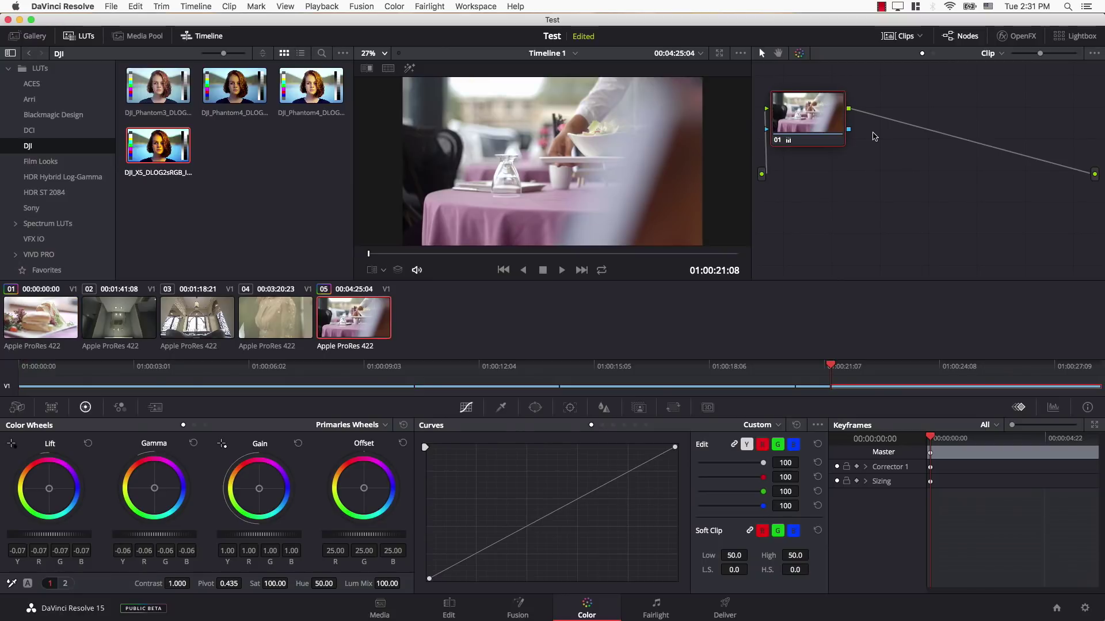
{"action": "key", "text": "alt+s"}
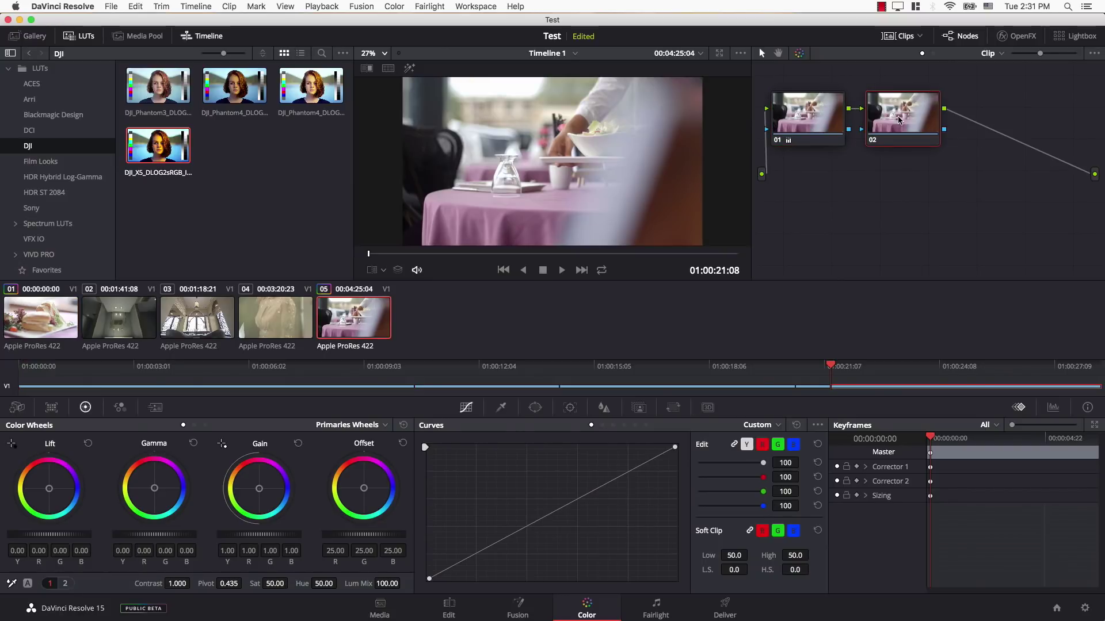
{"action": "left_click", "coordinate": [793, 444]}
{"action": "mouse_move", "coordinate": [677, 452]}
{"action": "left_mouse_down"}
{"action": "mouse_move", "coordinate": [677, 482]}
{"action": "mouse_move", "coordinate": [676, 470]}
{"action": "left_mouse_up"}
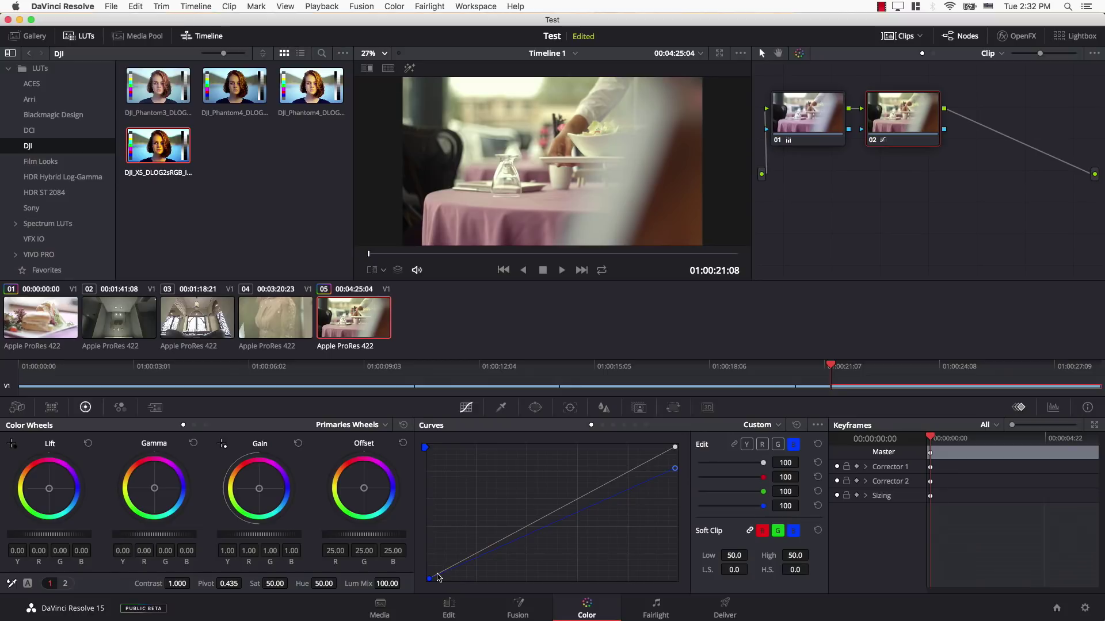
{"action": "left_click_drag", "start_coordinate": [428, 579], "coordinate": [423, 557]}
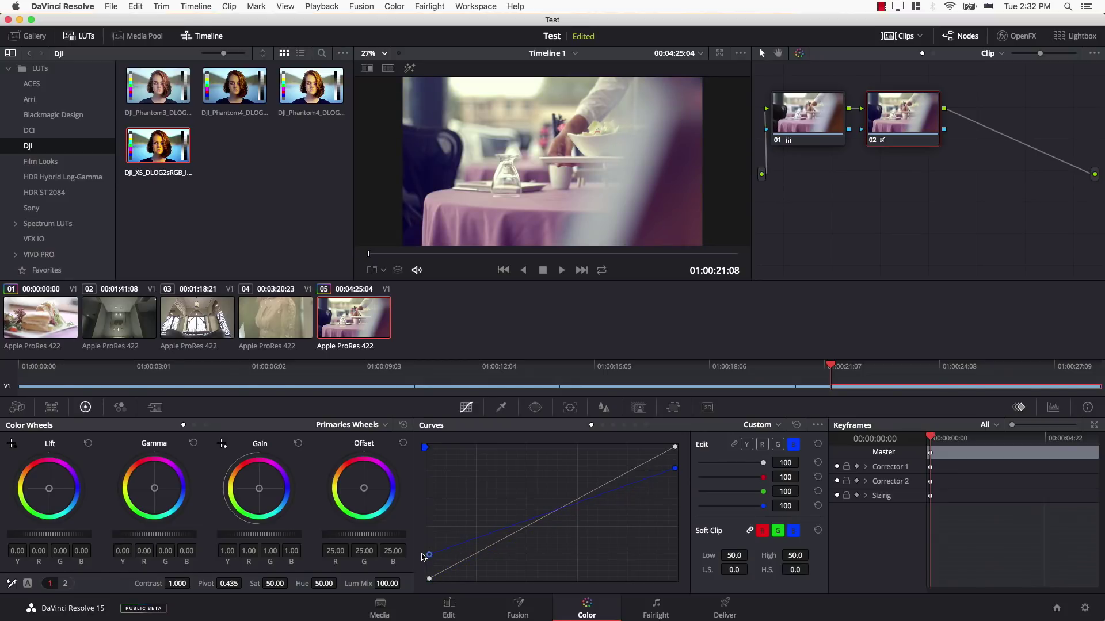
Step: Save clip 05's node 02 as a shared node and name it CP
{"action": "right_click", "coordinate": [901, 134]}
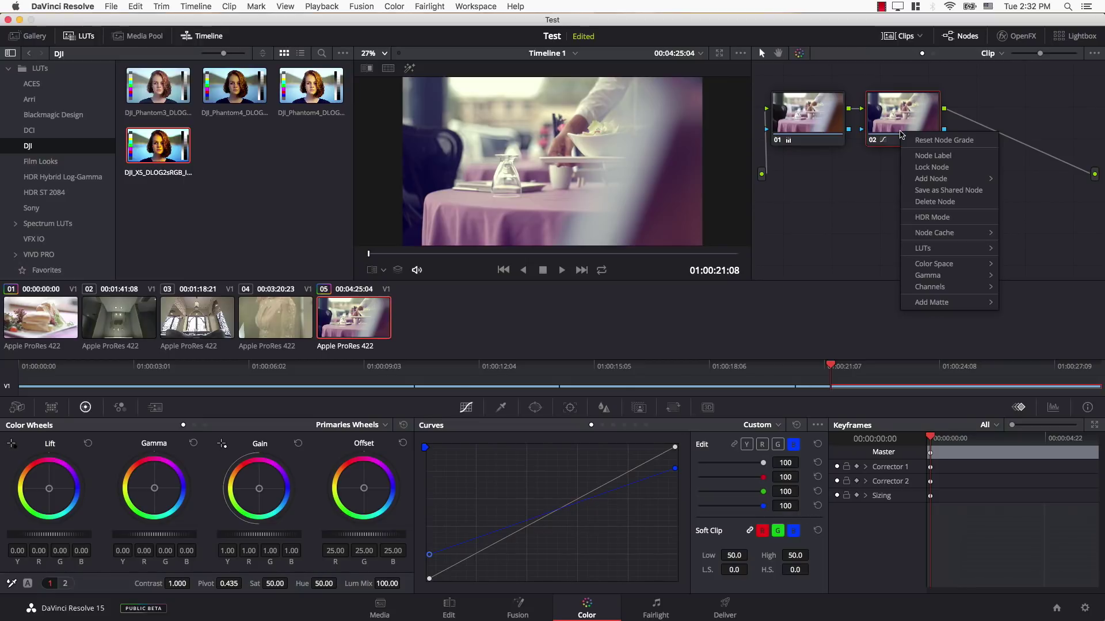
{"action": "left_click", "coordinate": [940, 191]}
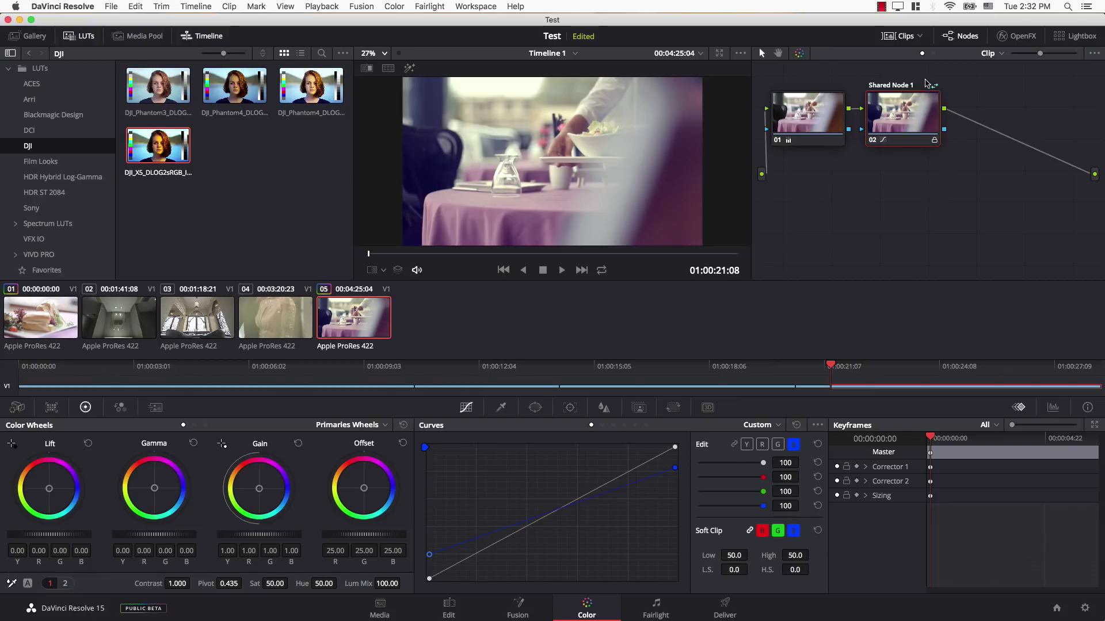
{"action": "double_click", "coordinate": [888, 85]}
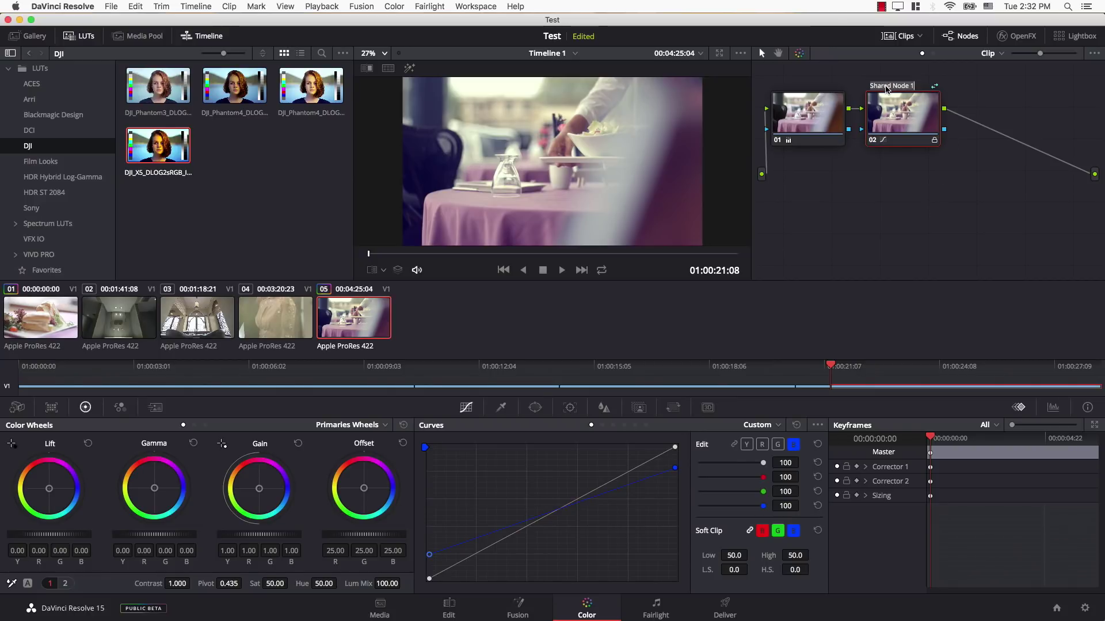
{"action": "type", "text": "CP"}
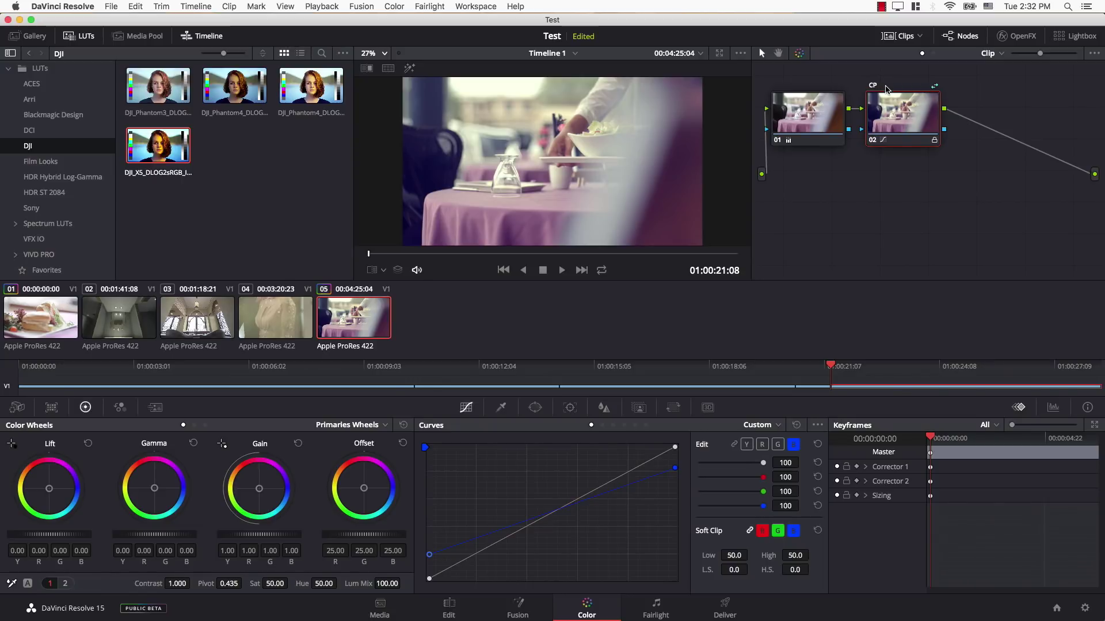
{"action": "key", "text": "Return"}
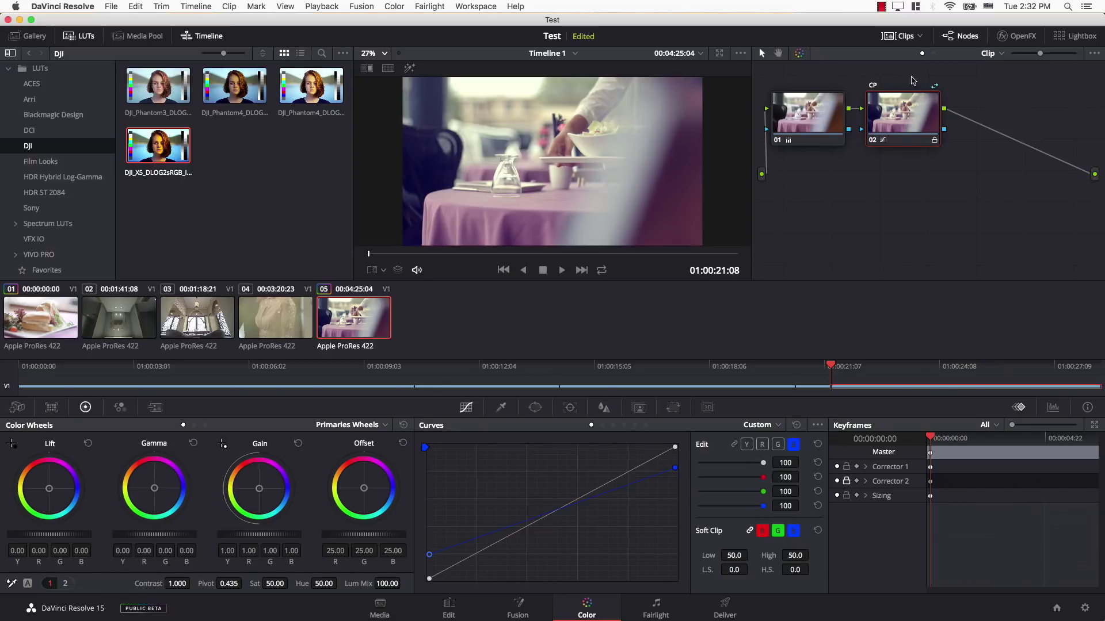
Step: Add the shared node CP after node 01 on the first clip
{"action": "left_click", "coordinate": [36, 315]}
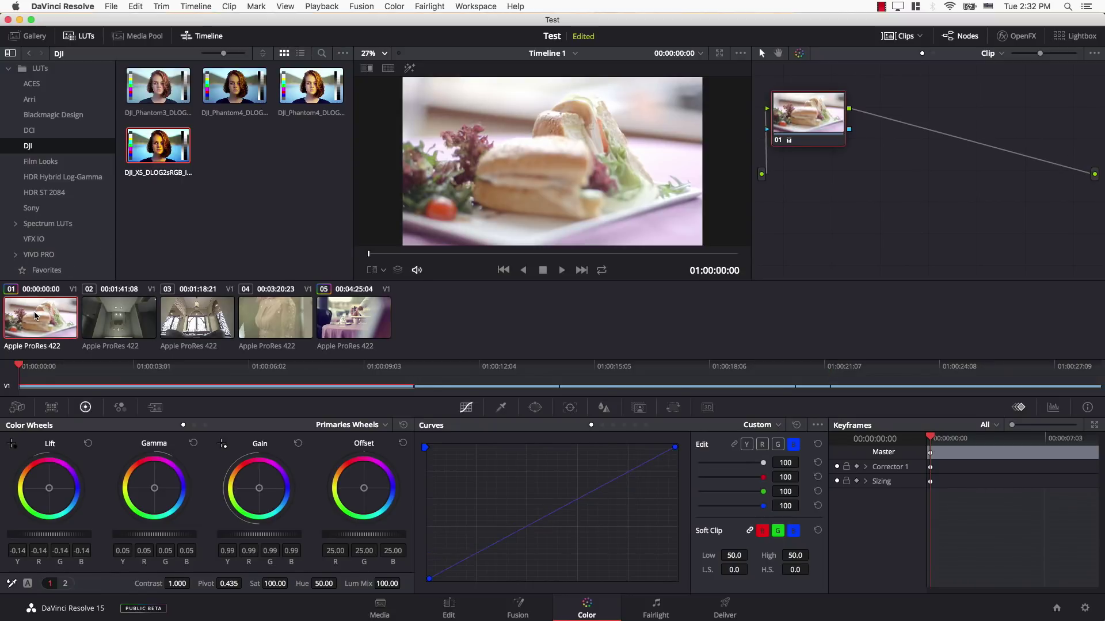
{"action": "right_click", "coordinate": [822, 126]}
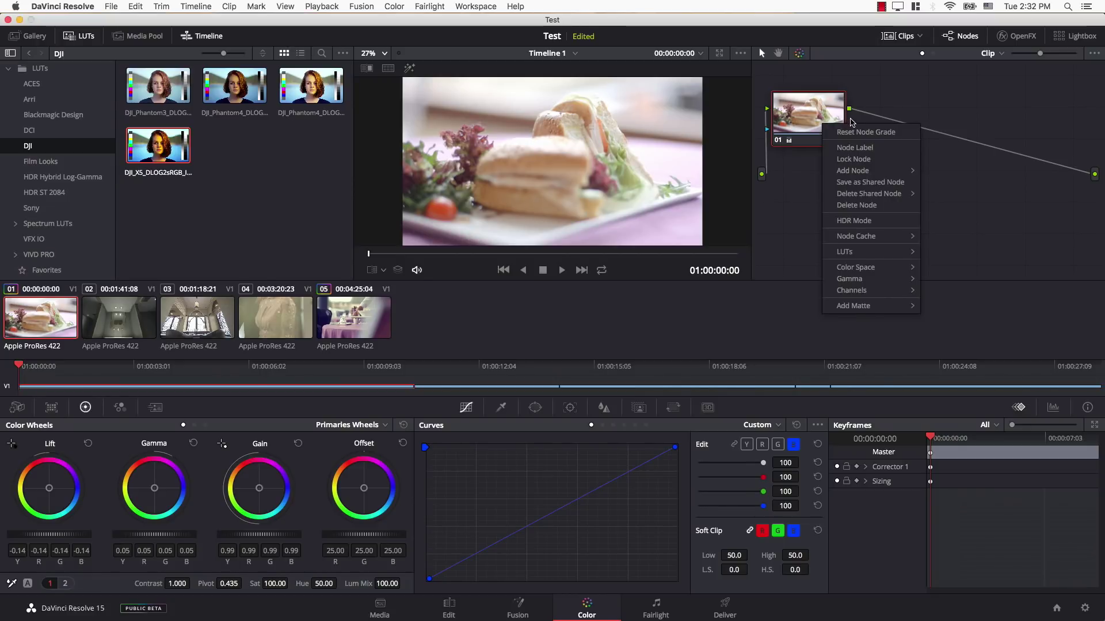
{"action": "mouse_move", "coordinate": [884, 172]}
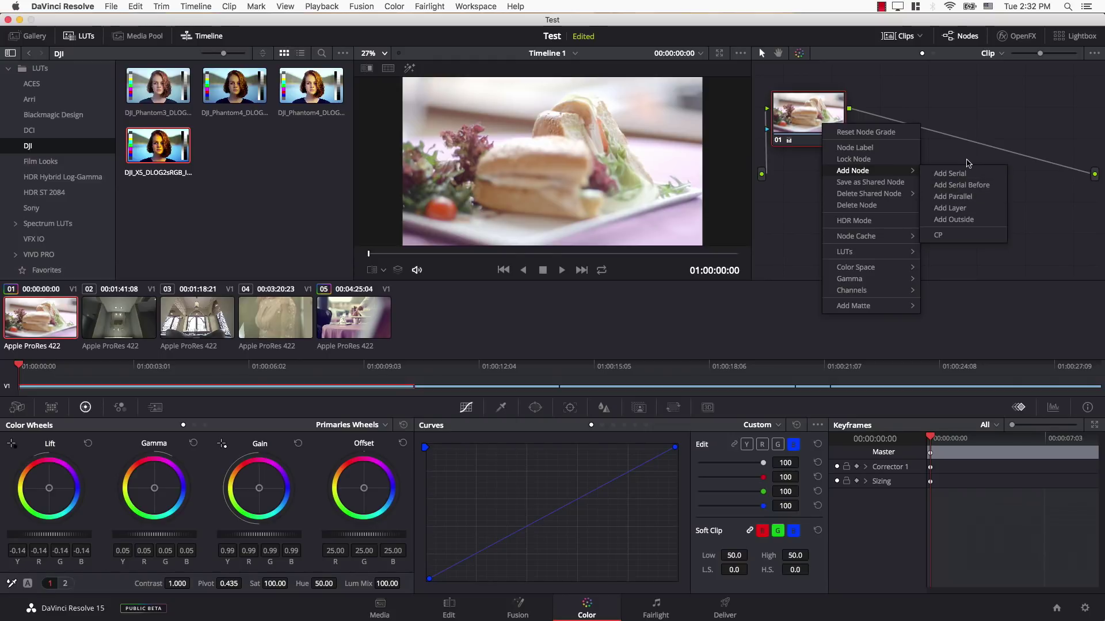
{"action": "left_click", "coordinate": [954, 234]}
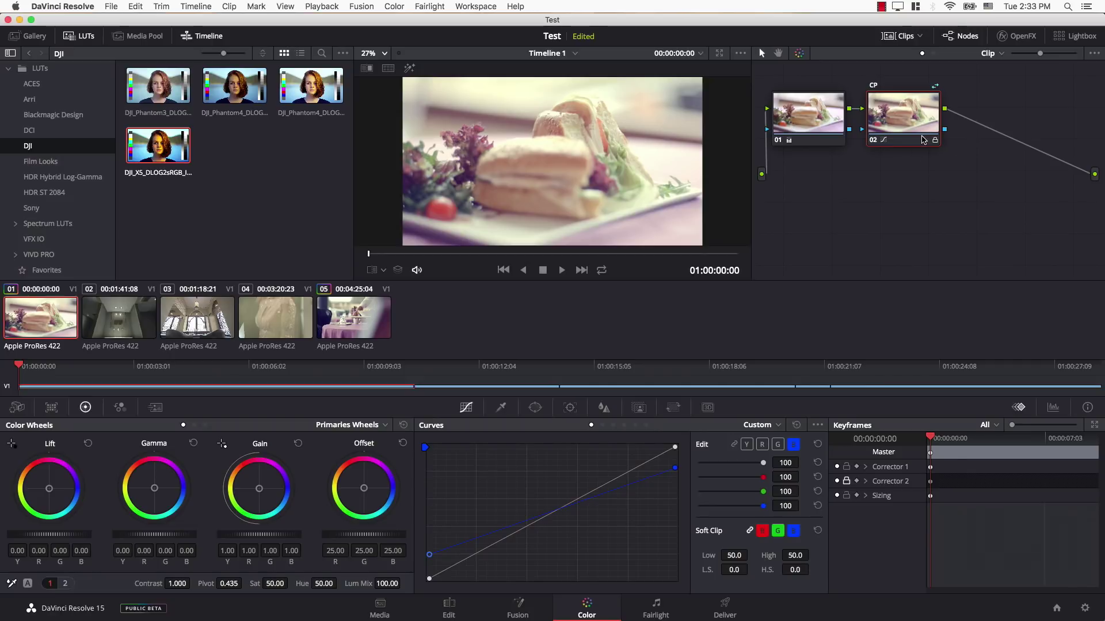
Step: Unlock the shared node CP, lower its luma curve's white point sharply, and compare the first clip with clip 05
{"action": "right_click", "coordinate": [907, 118]}
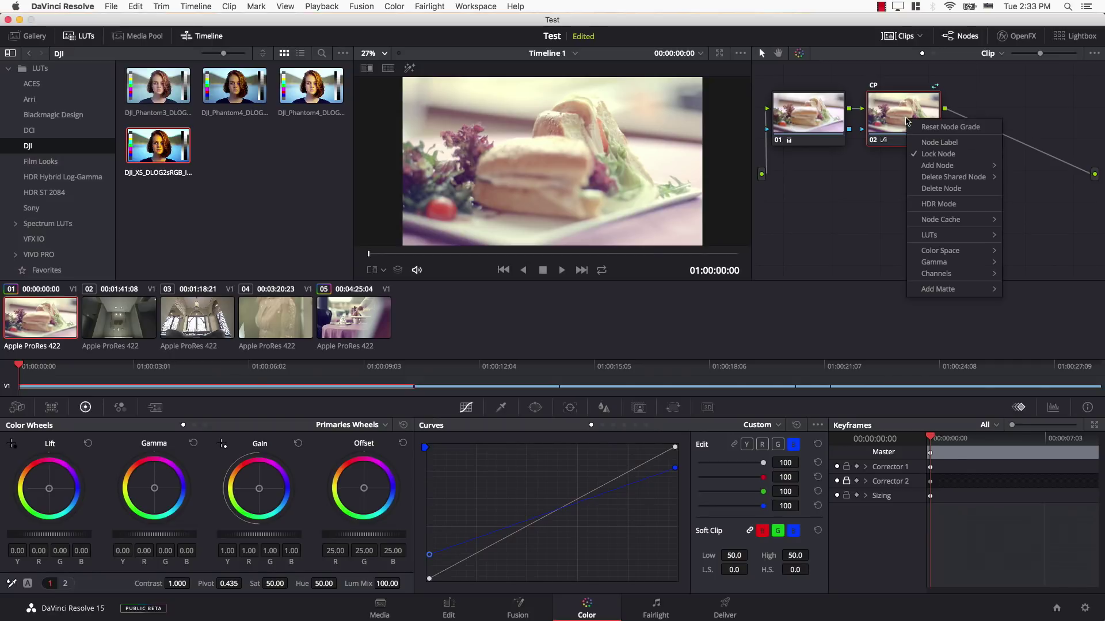
{"action": "left_click", "coordinate": [926, 155]}
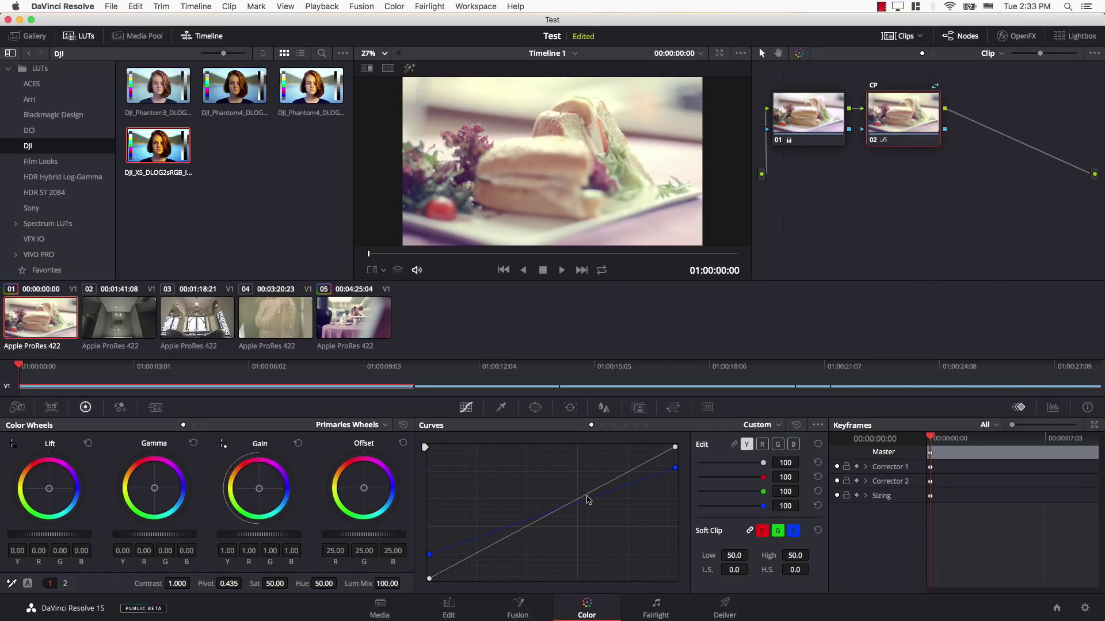
{"action": "left_click_drag", "start_coordinate": [676, 450], "coordinate": [670, 555]}
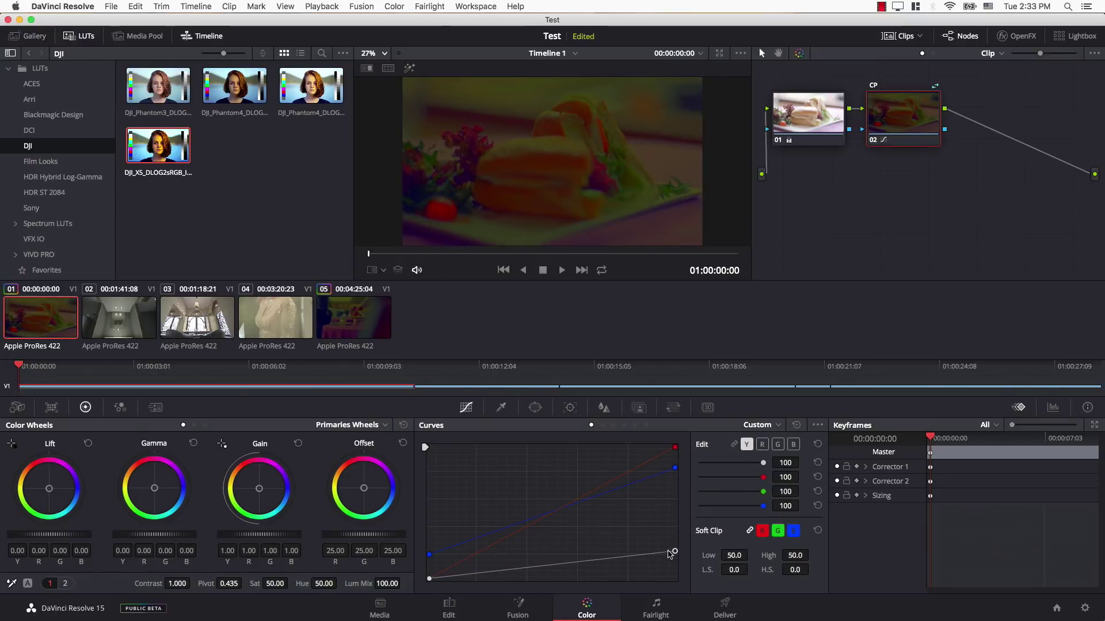
{"action": "left_click", "coordinate": [348, 313]}
{"action": "left_click", "coordinate": [41, 325]}
{"action": "left_click", "coordinate": [364, 321]}
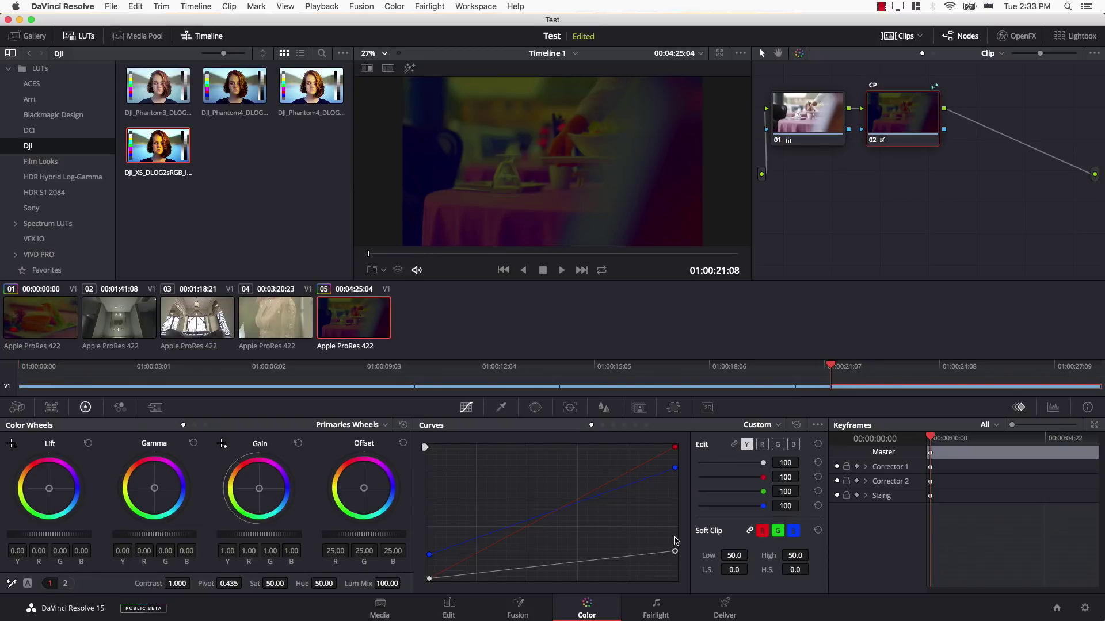
Step: Raise the shared node's luma white point to about 70% and pull the curve's middle down, checking the first clip
{"action": "left_click_drag", "start_coordinate": [675, 551], "coordinate": [675, 486]}
{"action": "left_click_drag", "start_coordinate": [561, 530], "coordinate": [559, 557]}
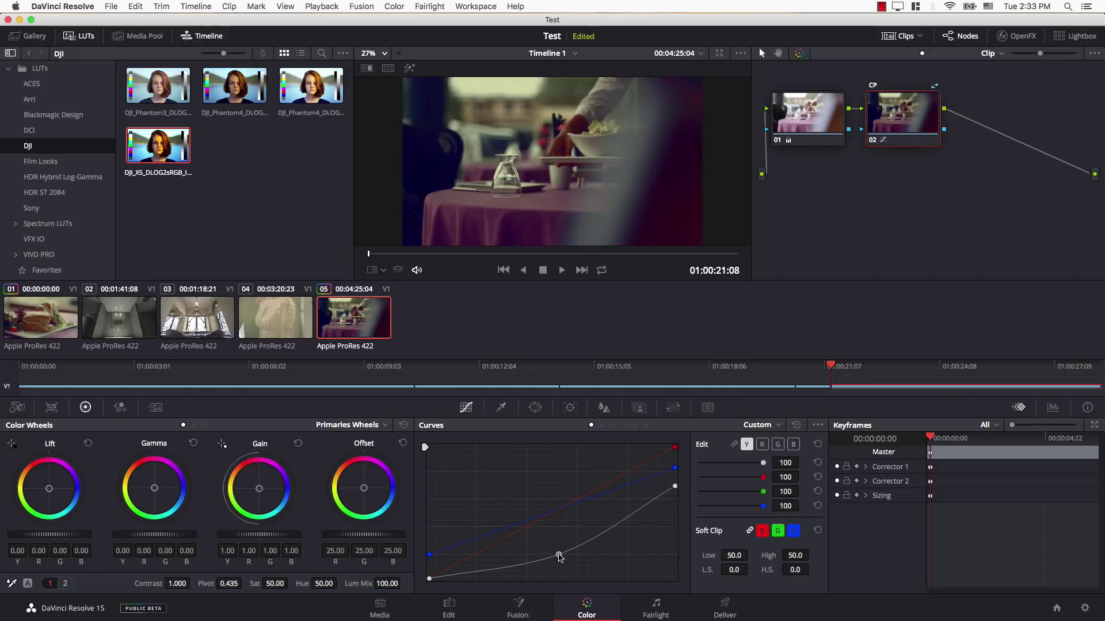
{"action": "left_click", "coordinate": [54, 328]}
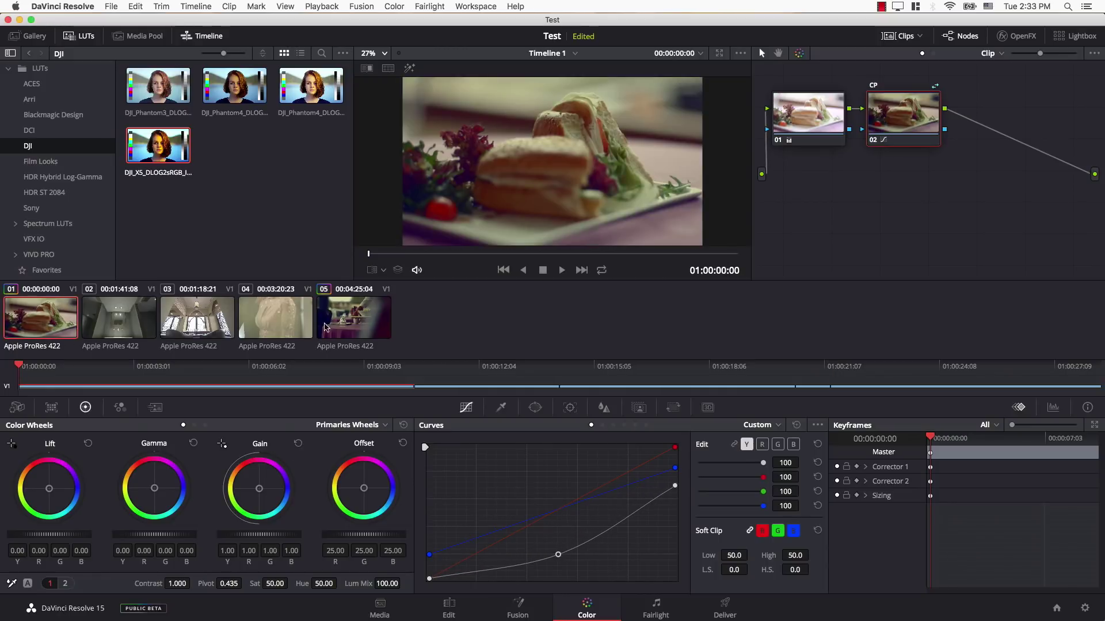
Step: Add a serial node after CP on clip 05 with saturation 33, and return to the first clip
{"action": "left_click", "coordinate": [364, 332]}
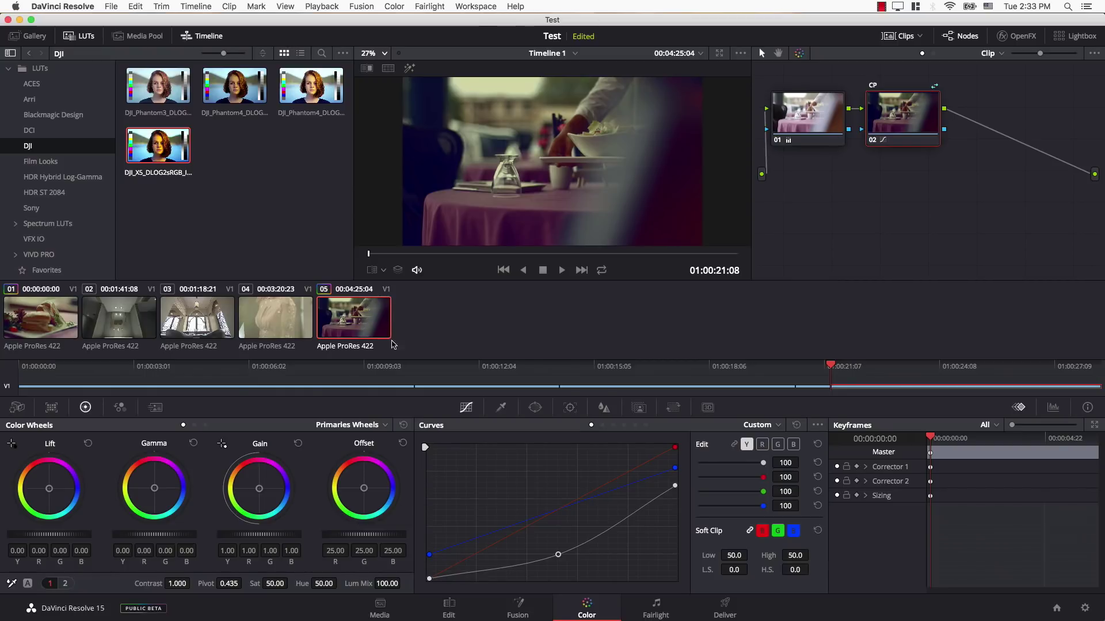
{"action": "key", "text": "alt+s"}
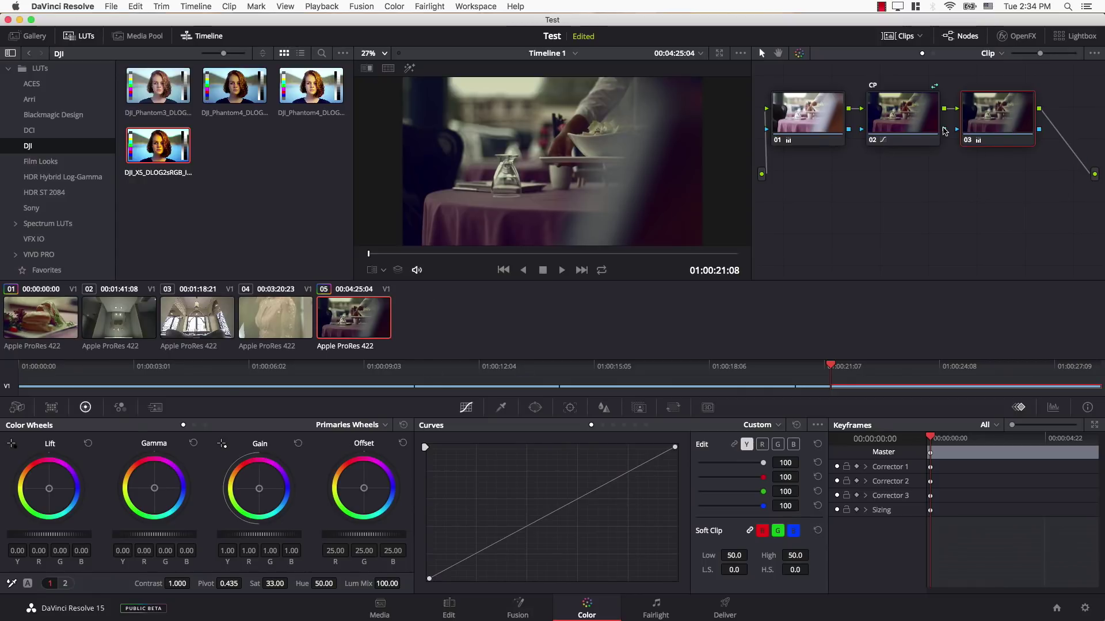
{"action": "left_click", "coordinate": [33, 334]}
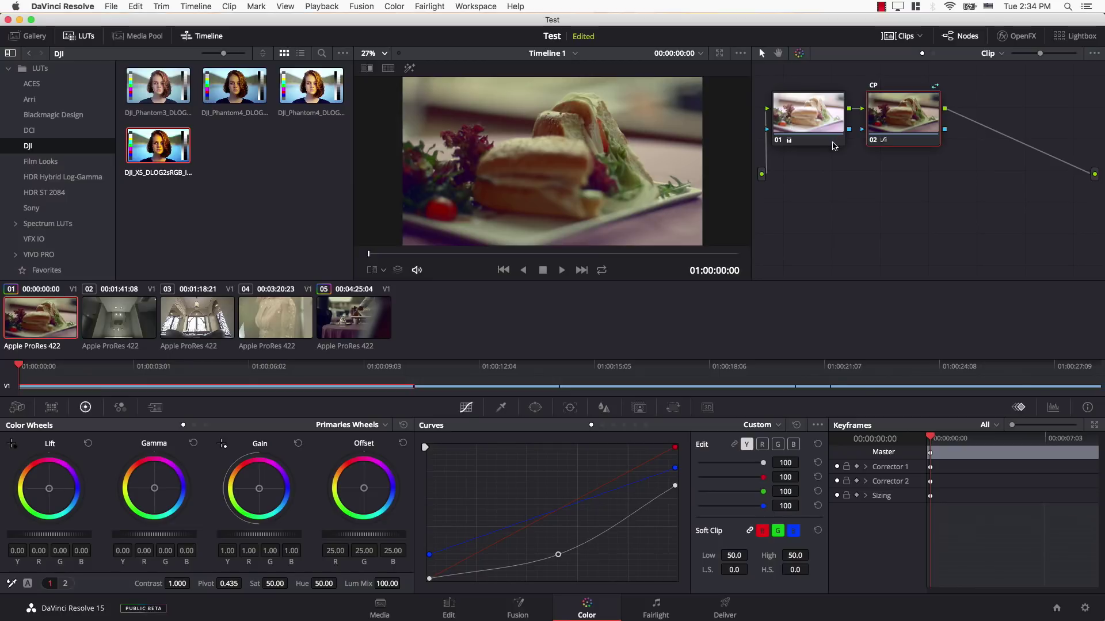